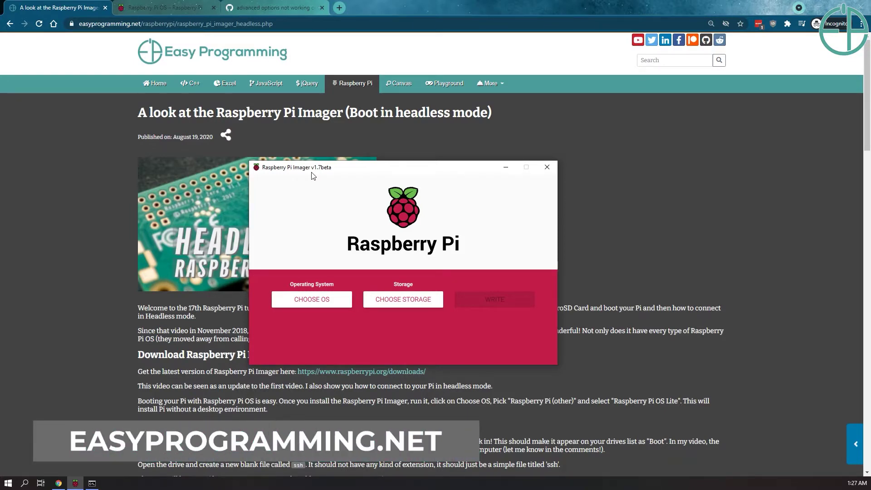
Read the tutorial's Enable SSH and WiFi config instructions, then return to Raspberry Pi Imager
click(724, 210)
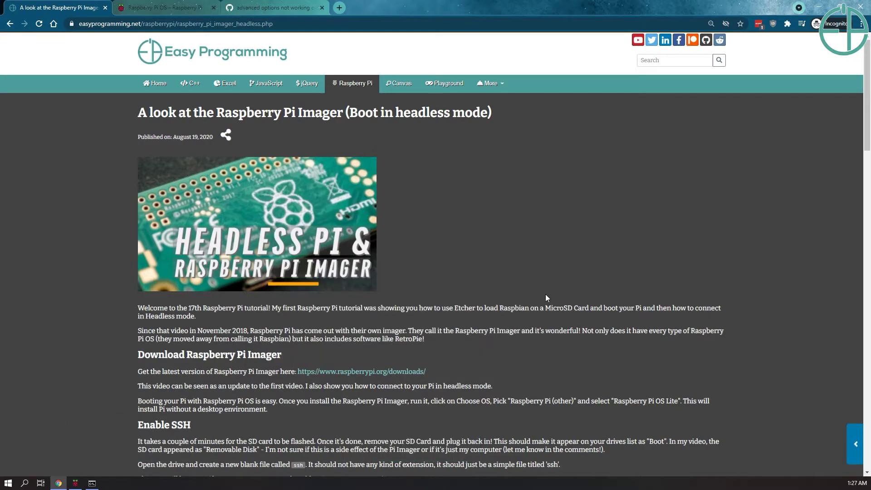
scroll(545, 294, down, 6)
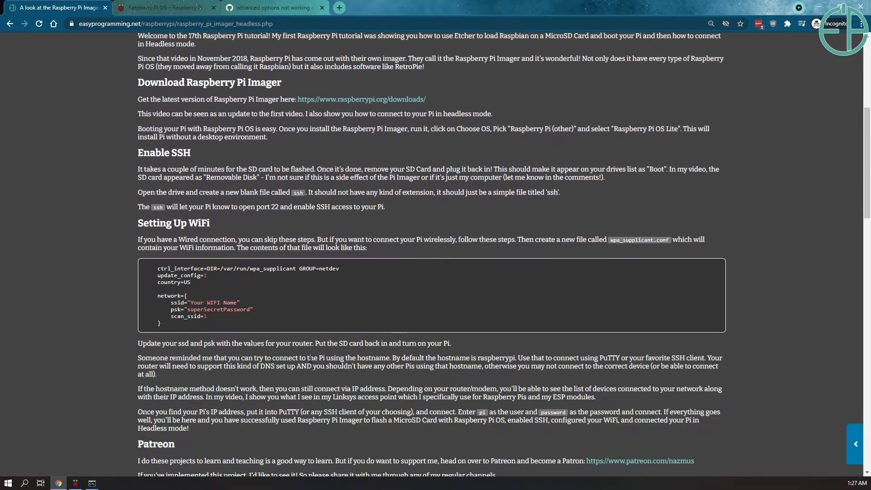
drag(191, 328, 126, 271)
scroll(281, 287, down, 1)
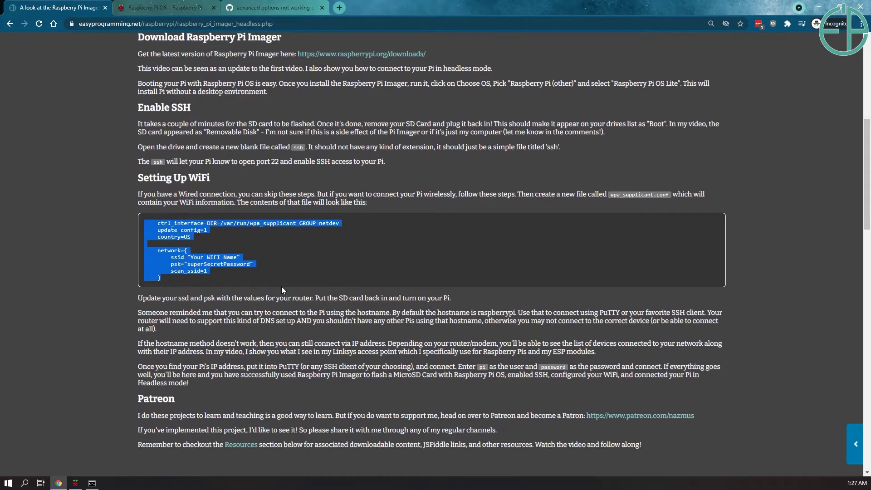
click(287, 294)
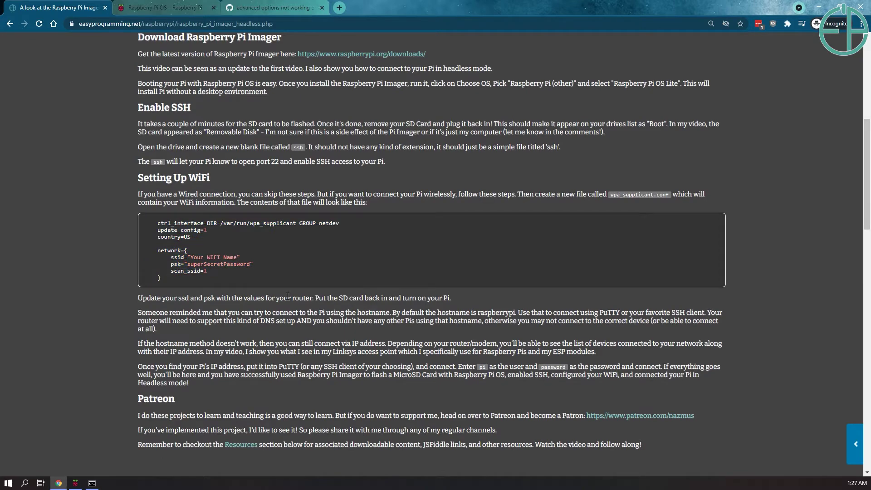
click(71, 486)
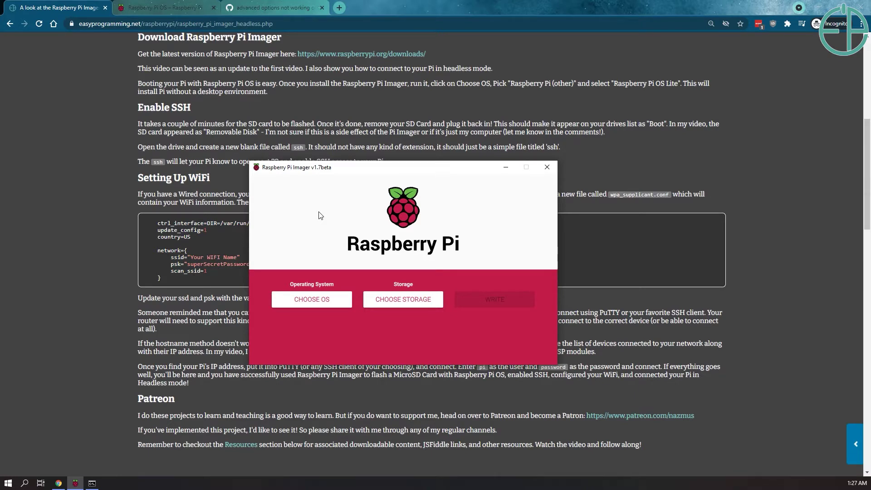
Show the raspberrypi.org software page's Imager downloads with Imager v1.7beta on top
click(199, 4)
scroll(154, 91, up, 3)
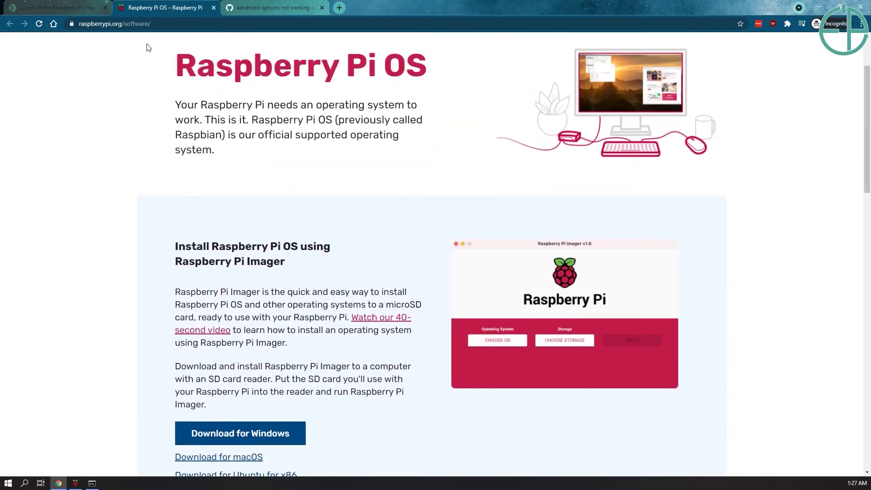
scroll(151, 57, down, 2)
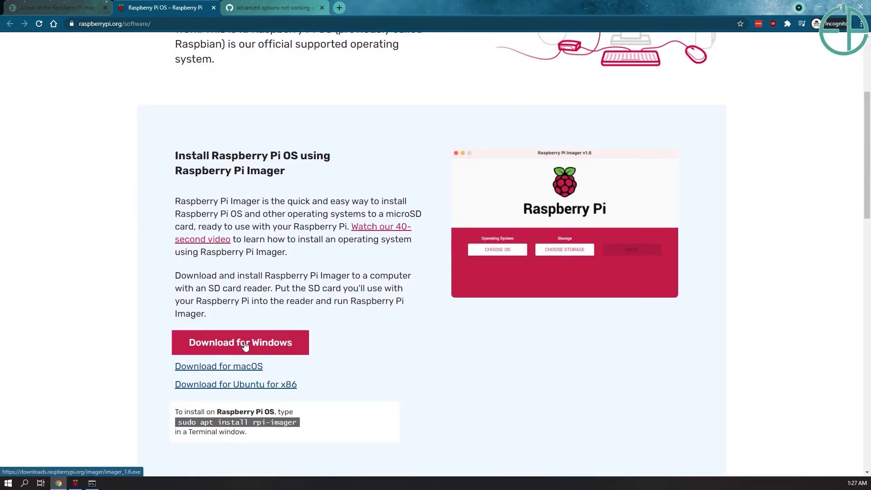
click(75, 483)
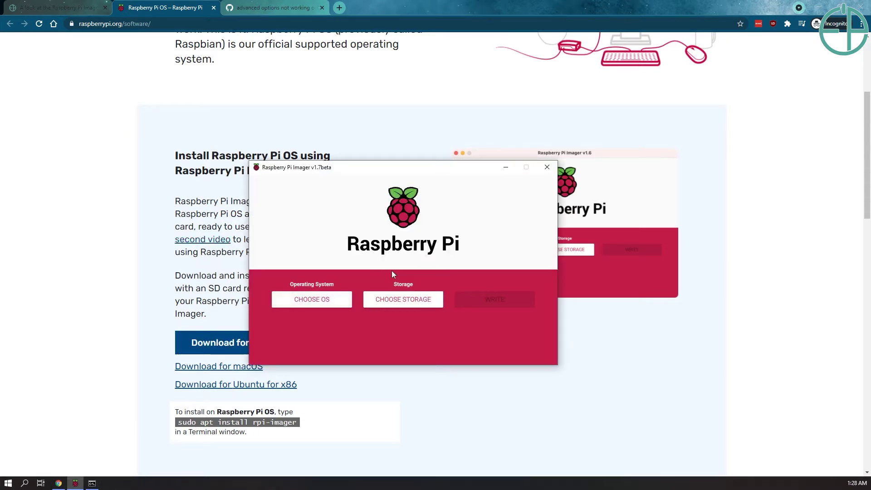
right_click(452, 170)
click(295, 216)
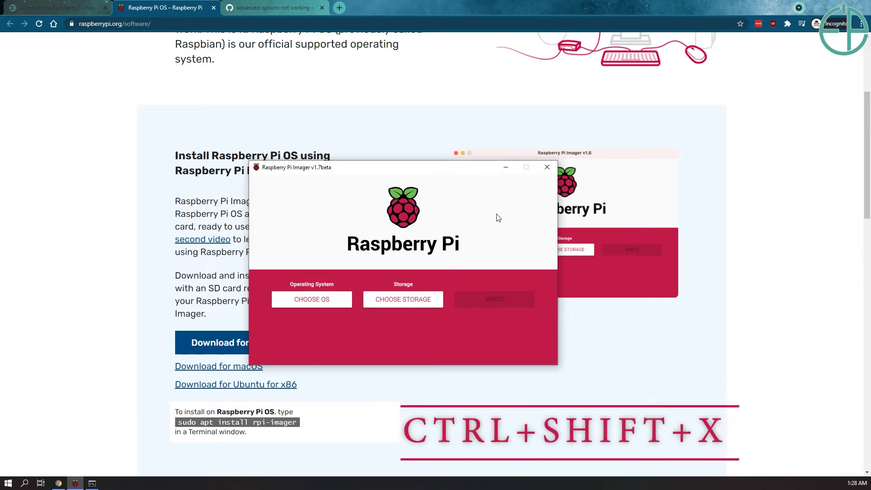
Open Advanced options with Ctrl+Shift+X and apply image customization for this session only
key(ctrl+shift+x)
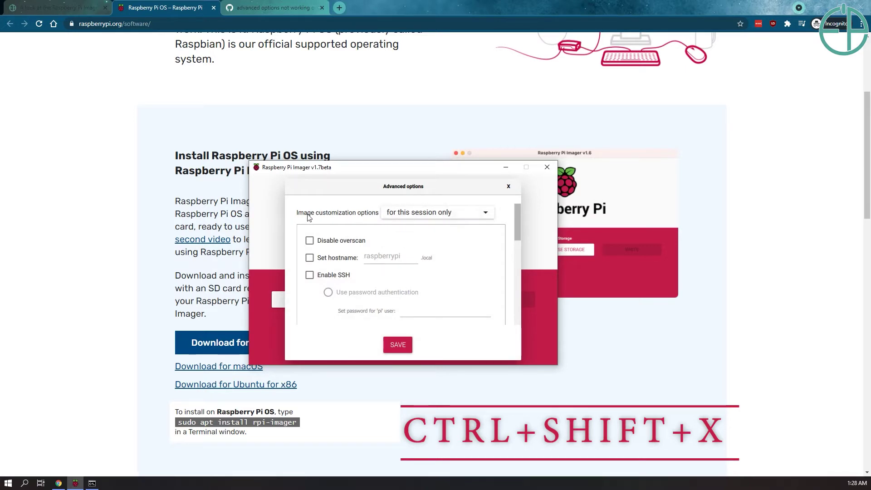
click(403, 214)
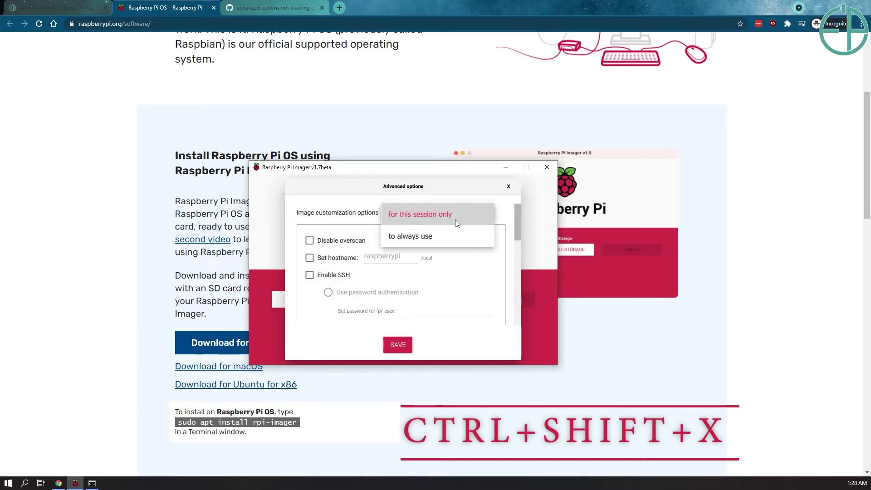
click(413, 221)
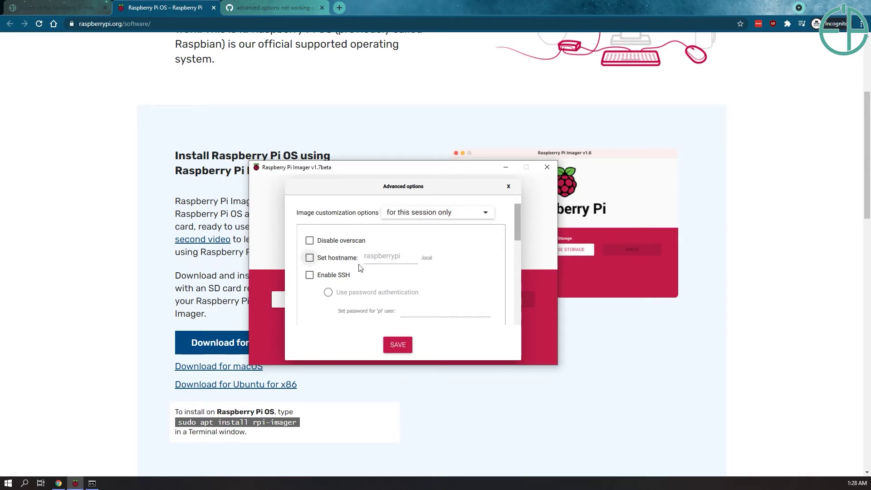
Enable a custom hostname and set it to headlesspi
click(308, 257)
scroll(327, 247, down, 3)
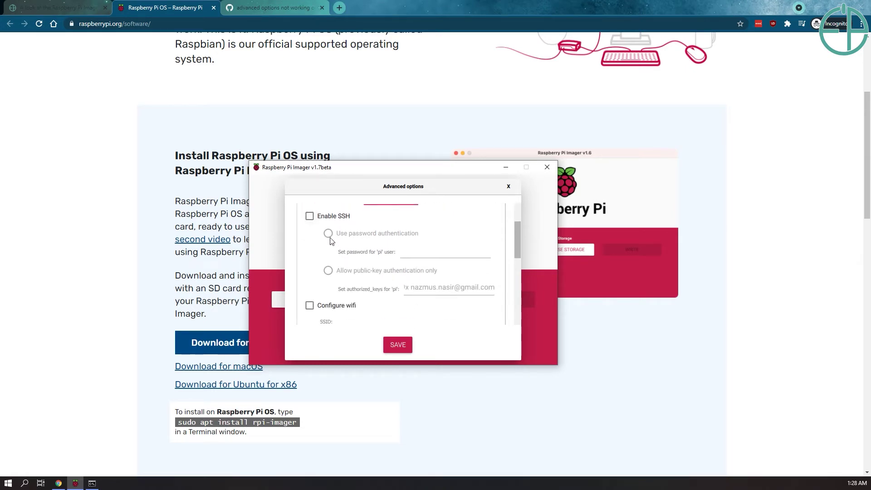
scroll(330, 241, up, 3)
key(ctrl+a)
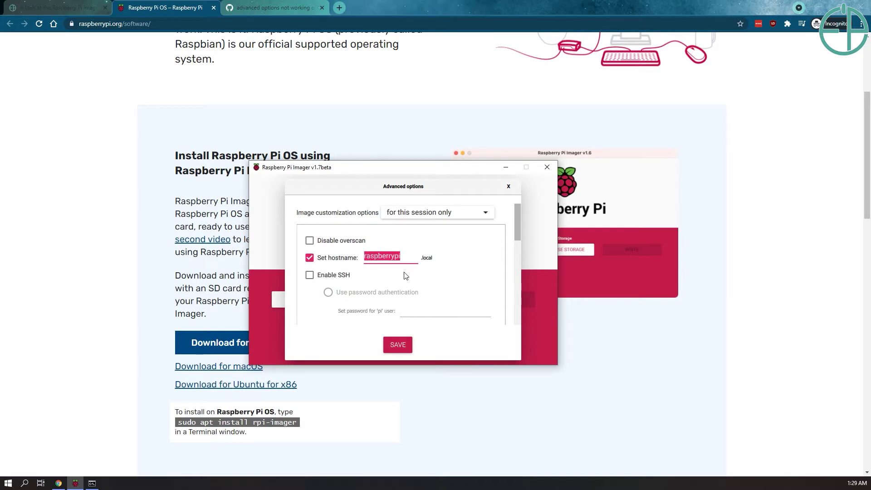
text(headlesspi)
Enable SSH with password authentication and enter a password for the pi user
click(309, 275)
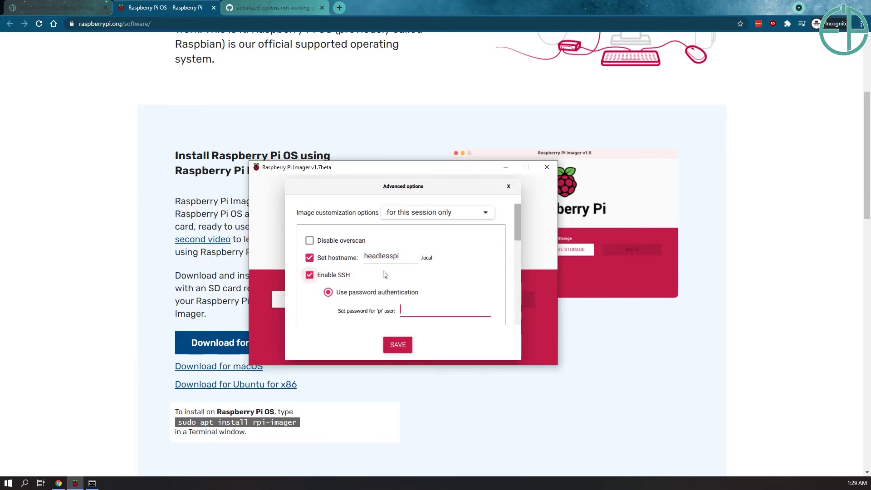
scroll(380, 258, down, 2)
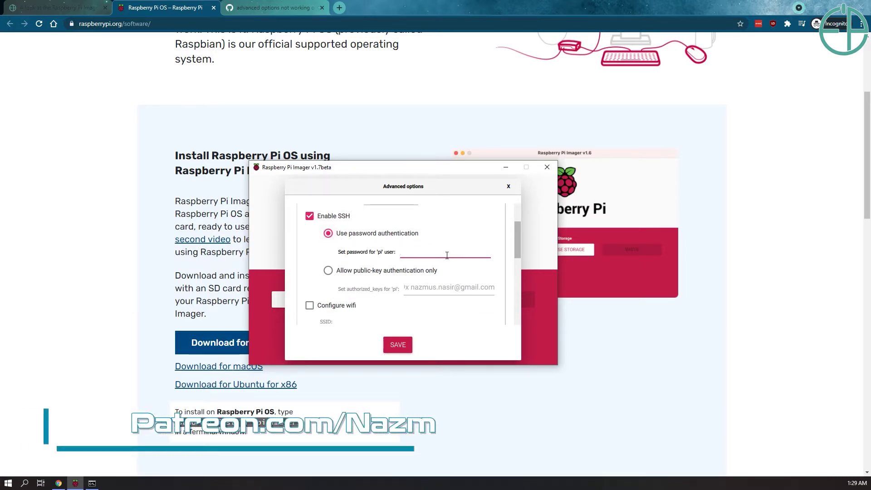
text(********)
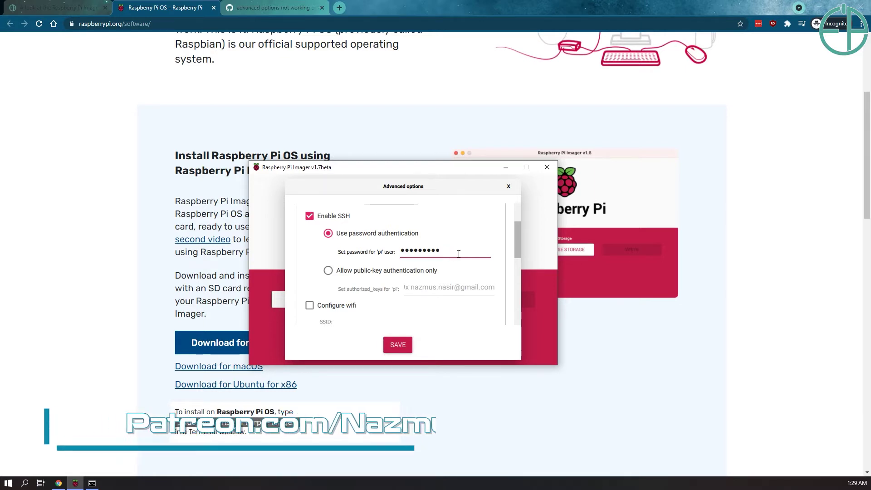
scroll(340, 221, down, 2)
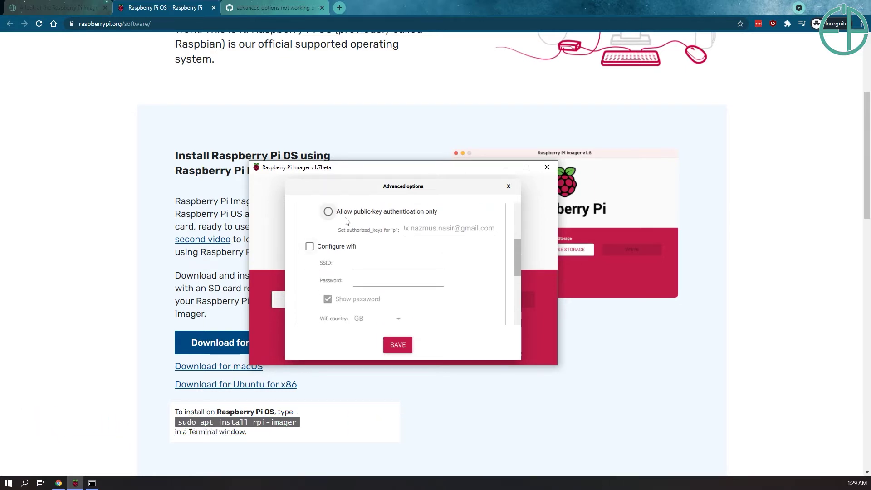
scroll(351, 222, down, 2)
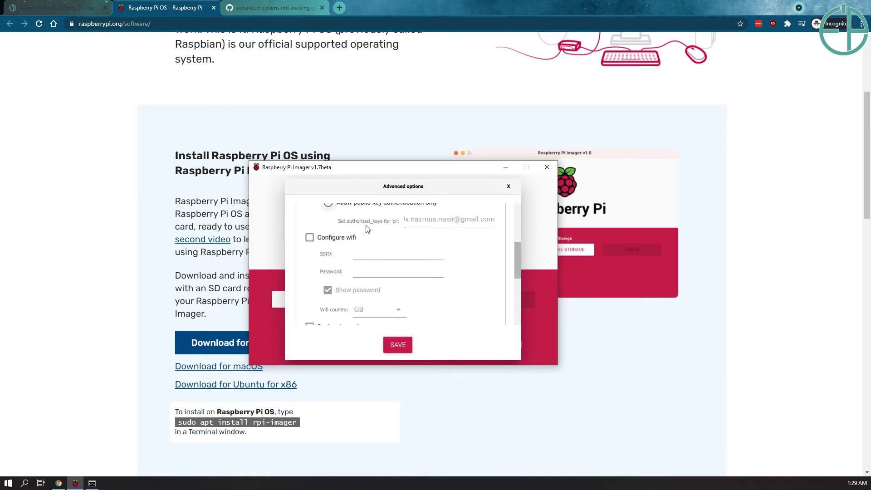
Turn on wifi configuration with network name 'Nazberry Pi' and its wifi password
scroll(331, 263, up, 2)
click(310, 247)
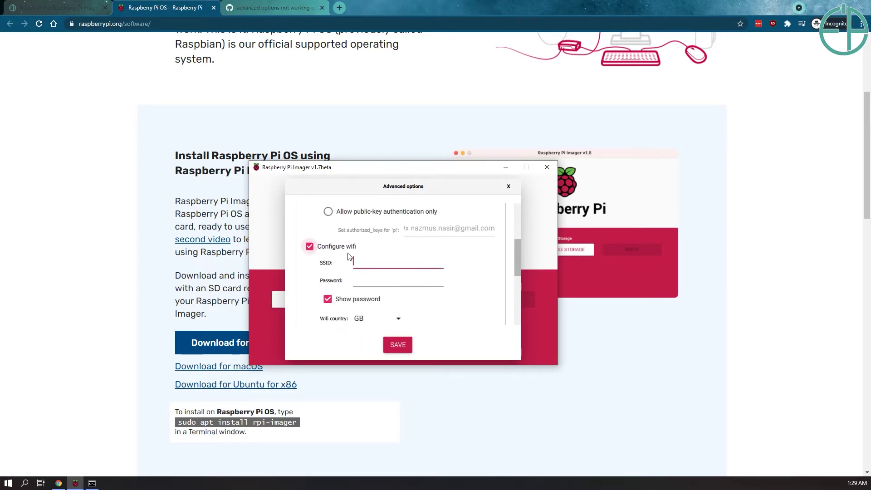
scroll(358, 247, down, 2)
scroll(366, 243, up, 2)
scroll(369, 249, up, 1)
key(Tab)
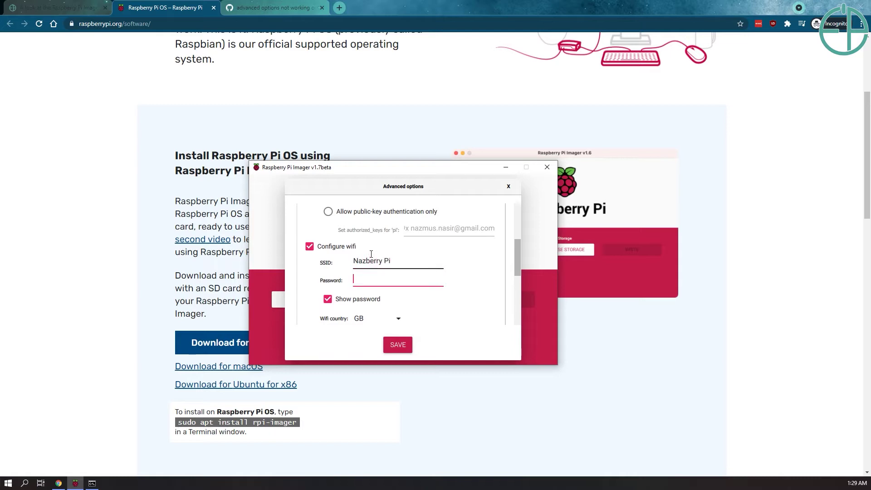
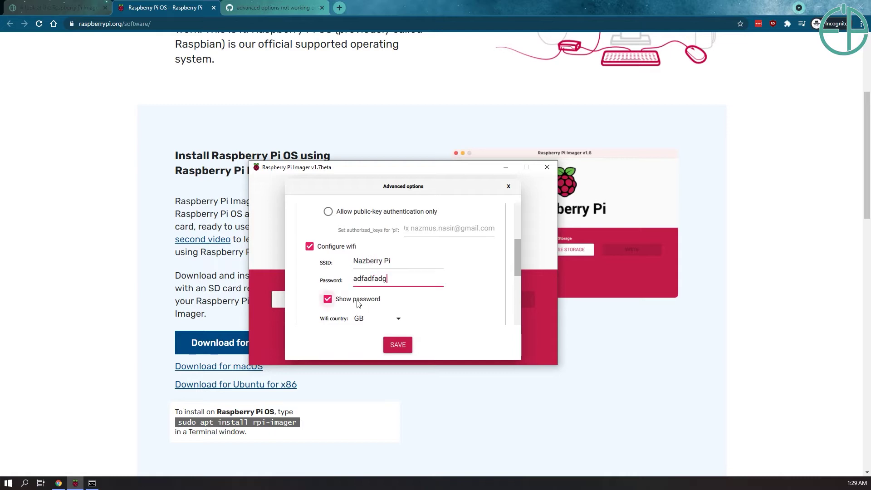
click(328, 299)
click(328, 298)
scroll(431, 272, down, 3)
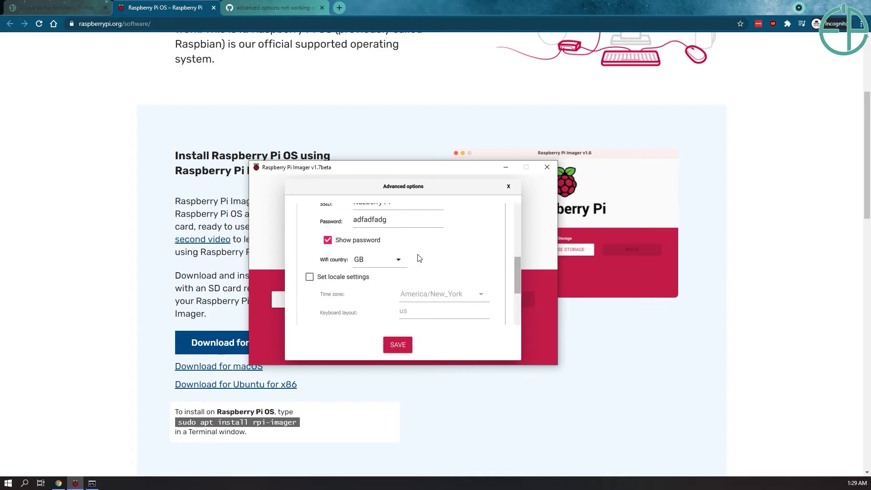
Select US as the Wifi country
click(399, 259)
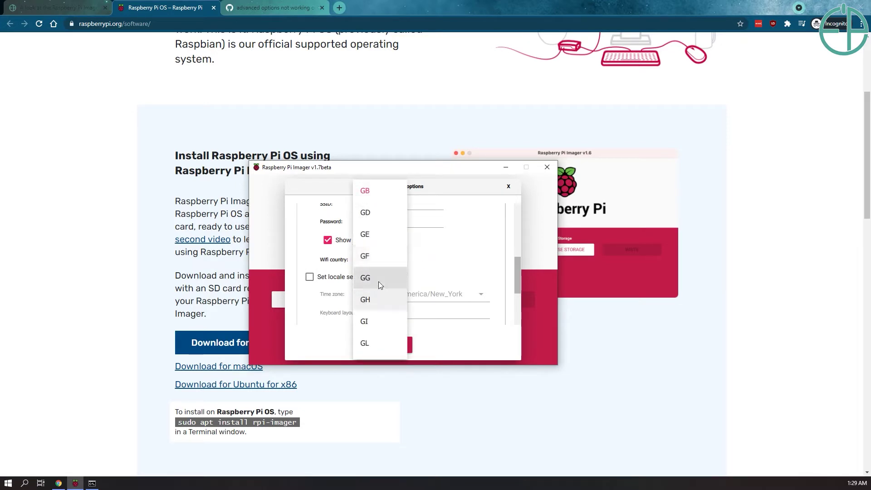
scroll(377, 282, down, 5)
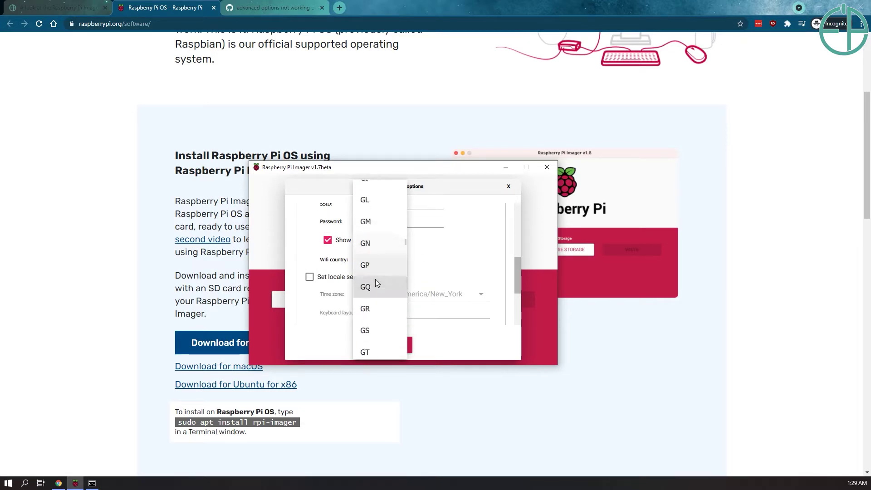
scroll(375, 279, down, 5)
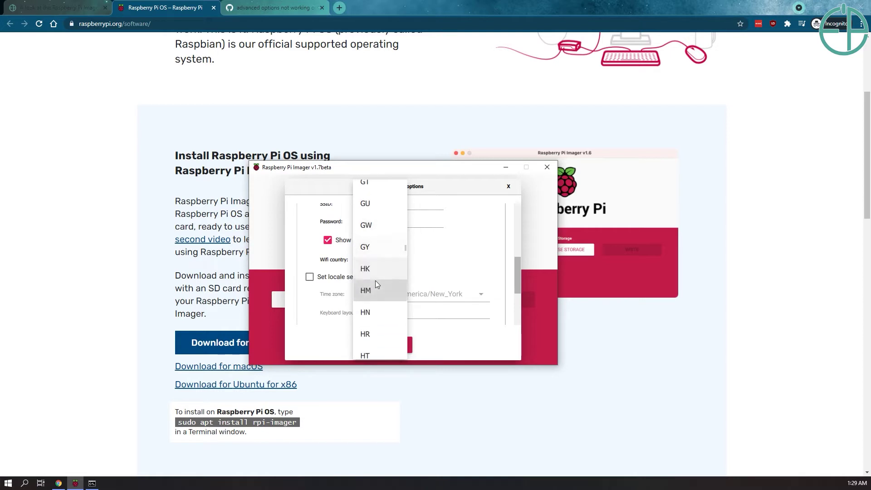
scroll(375, 290, down, 10)
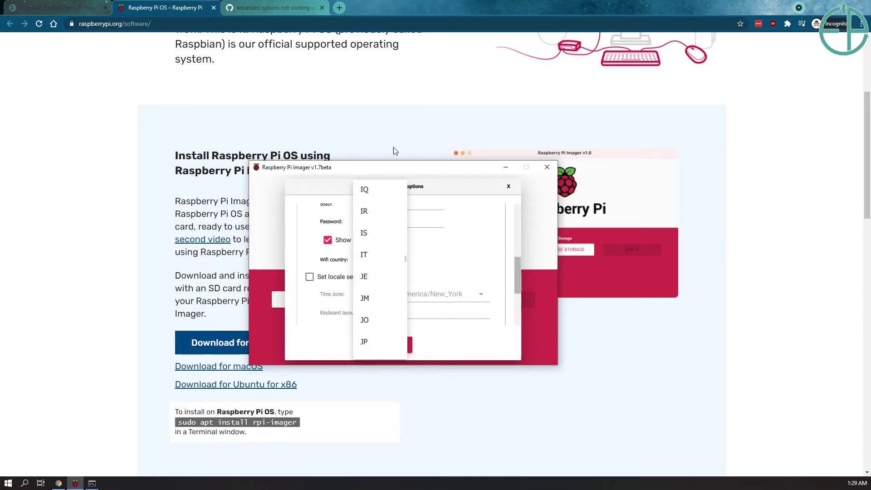
scroll(373, 320, down, 20)
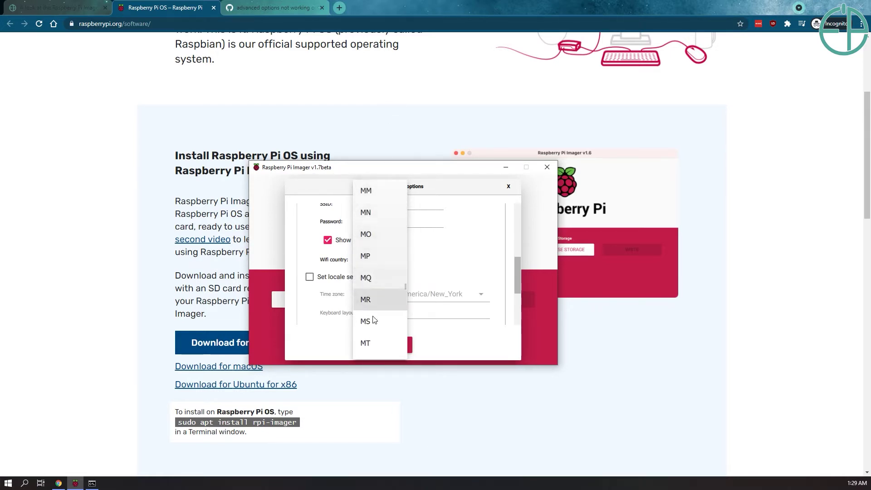
scroll(373, 320, down, 20)
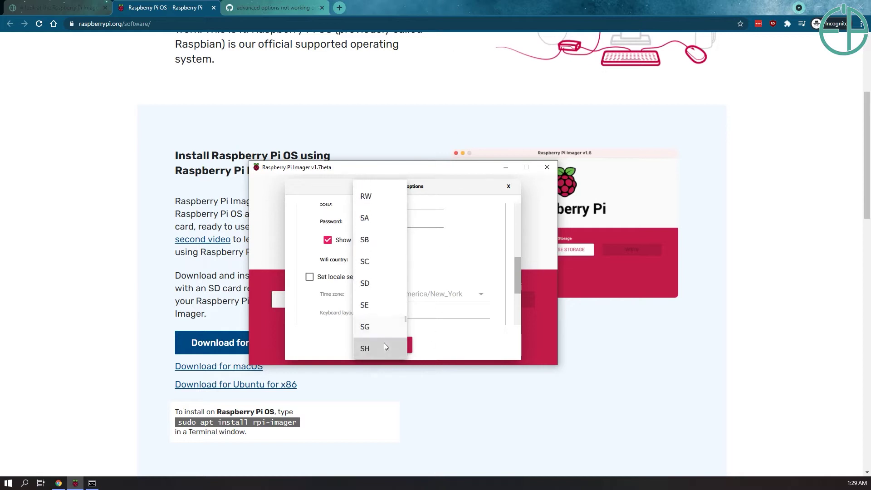
scroll(384, 346, down, 20)
scroll(379, 317, up, 2)
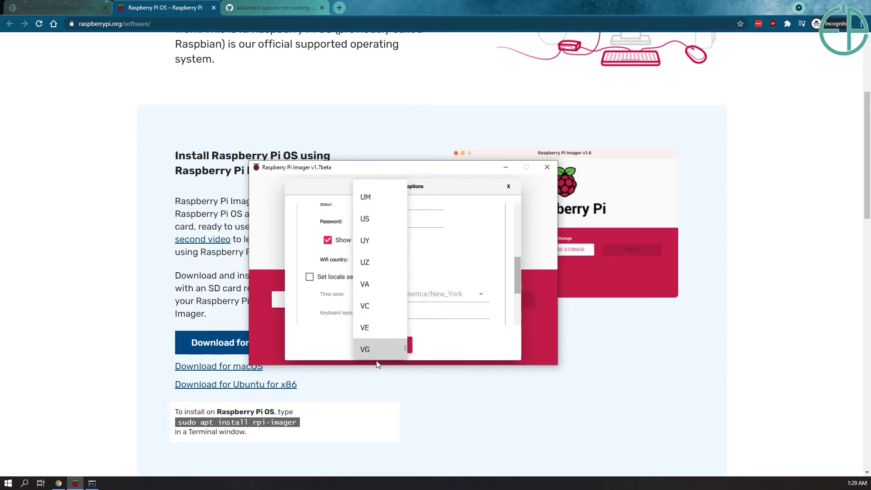
click(378, 220)
Enable locale settings (America/New_York, us keyboard) and tick Skip first-run wizard
click(325, 278)
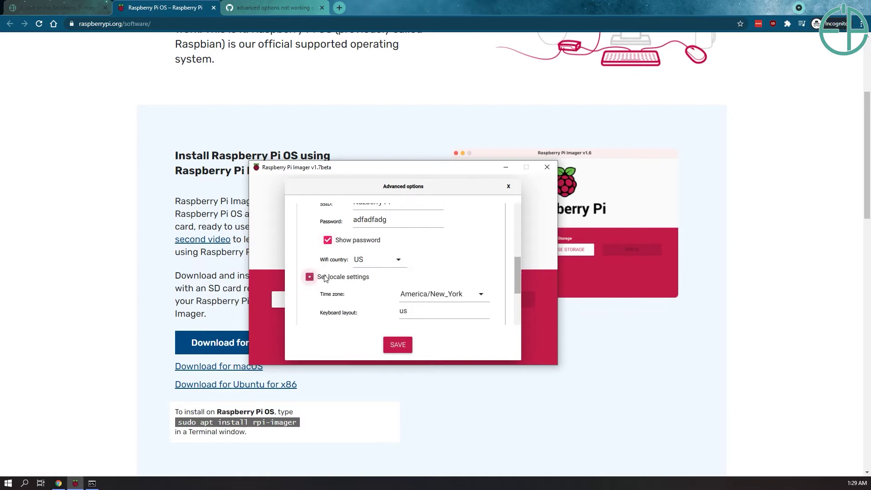
scroll(488, 251, down, 2)
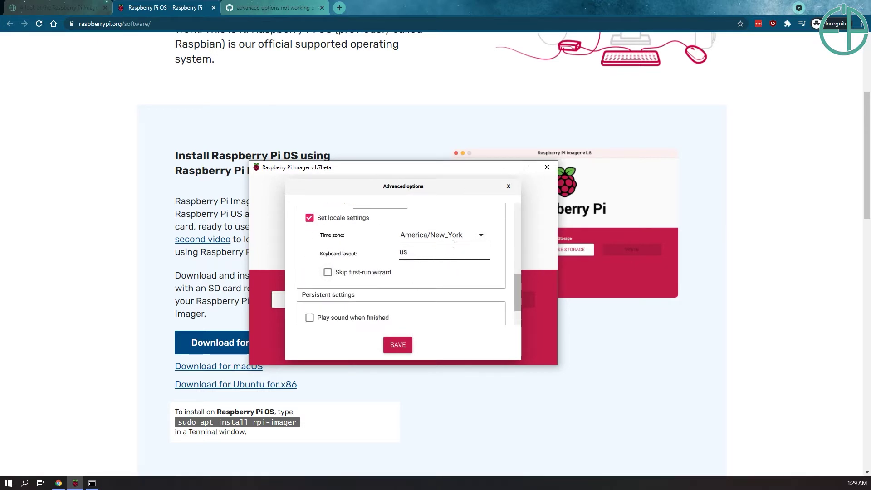
click(331, 274)
scroll(369, 286, down, 2)
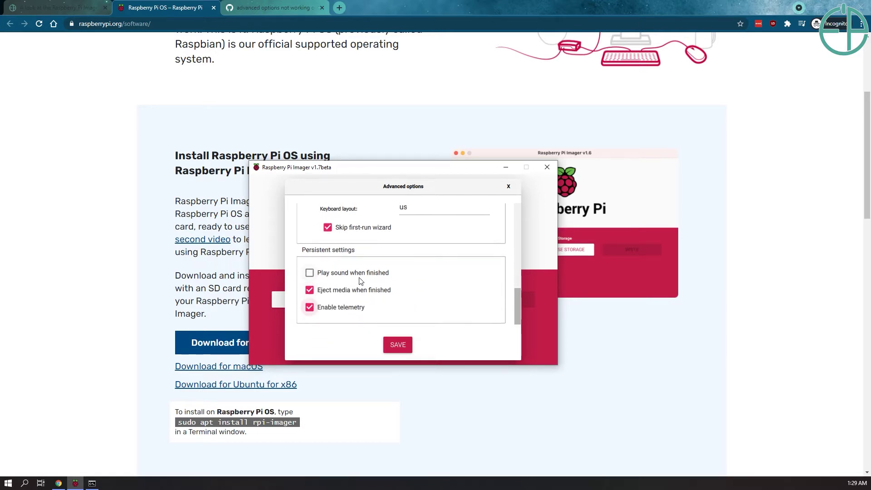
Save the advanced options and consult the Imager article while the OS list is open
click(402, 340)
click(331, 301)
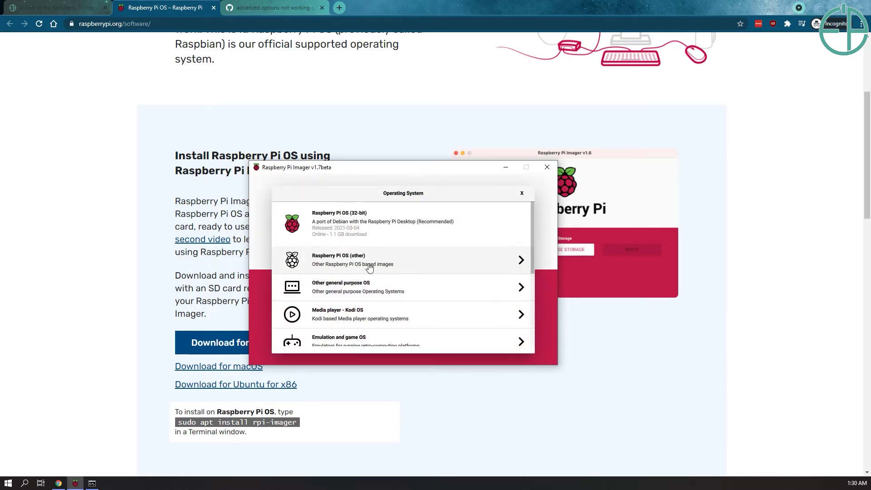
scroll(336, 264, down, 2)
scroll(335, 264, down, 2)
scroll(385, 300, up, 4)
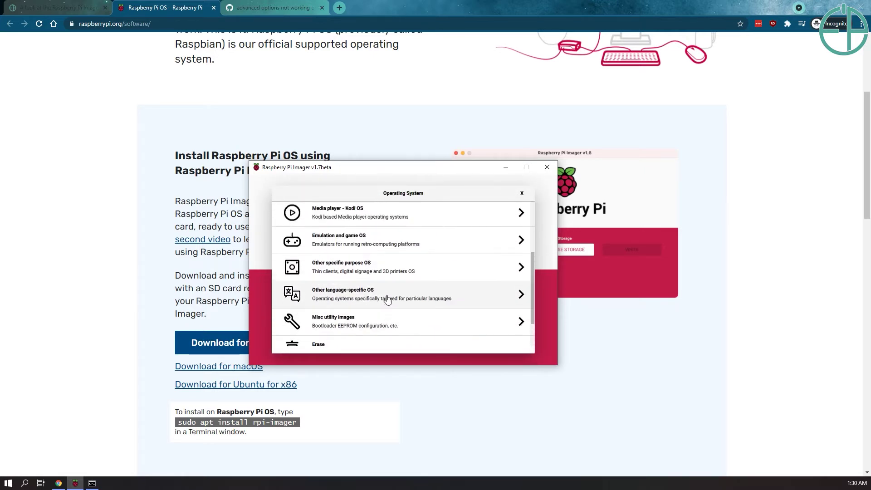
click(52, 5)
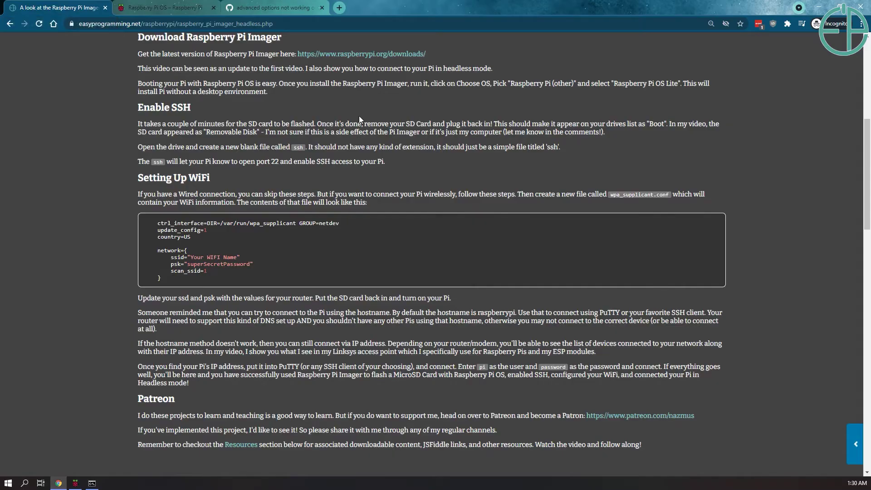
scroll(358, 116, down, 1)
scroll(407, 322, up, 8)
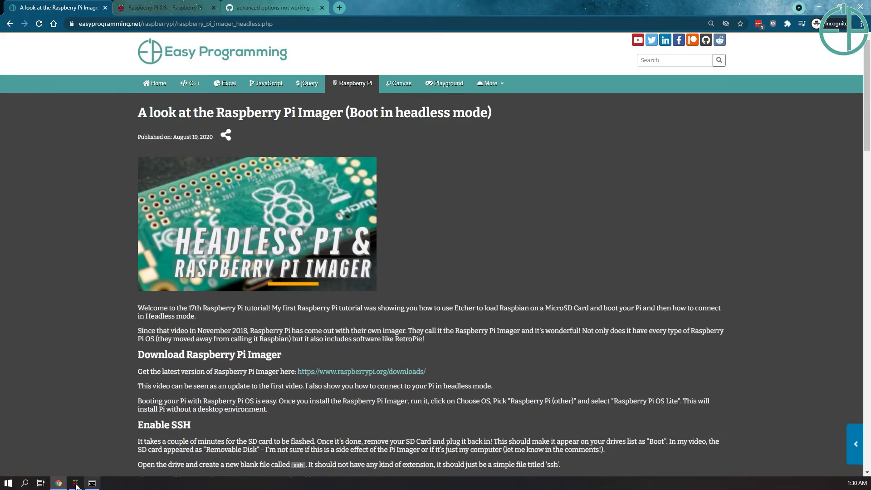
scroll(181, 454, down, 3)
click(77, 483)
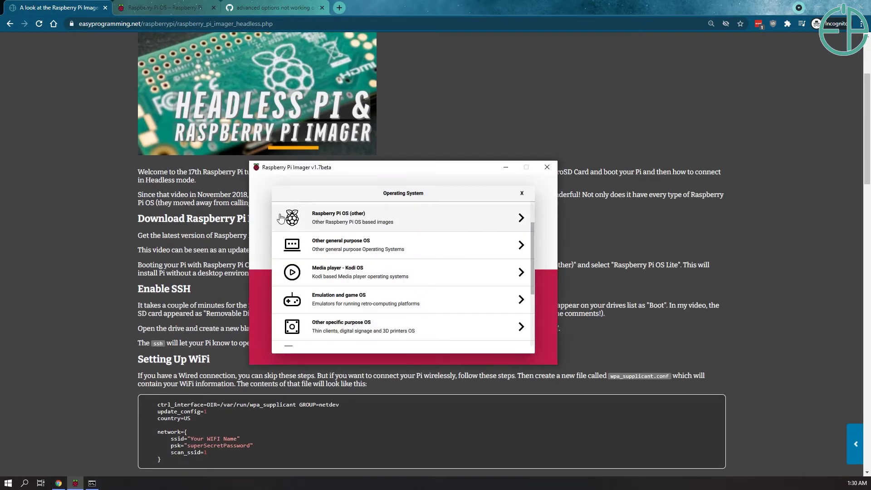
Choose Raspberry Pi OS Lite (32-bit) from the Raspberry Pi OS (other) category
scroll(400, 239, up, 1)
scroll(359, 267, down, 1)
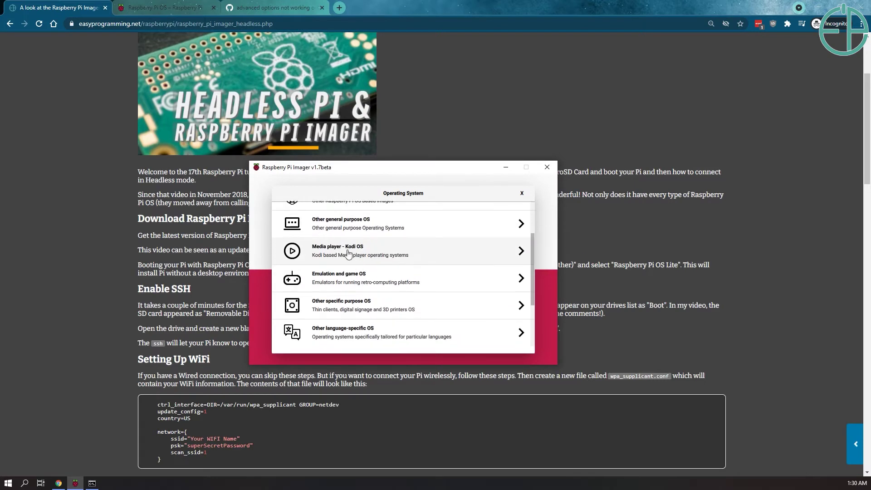
scroll(354, 285, down, 1)
click(354, 286)
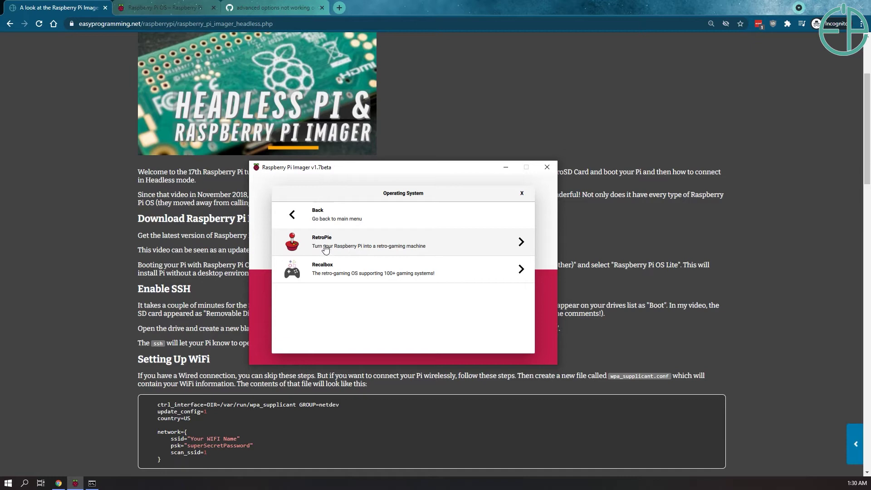
click(306, 216)
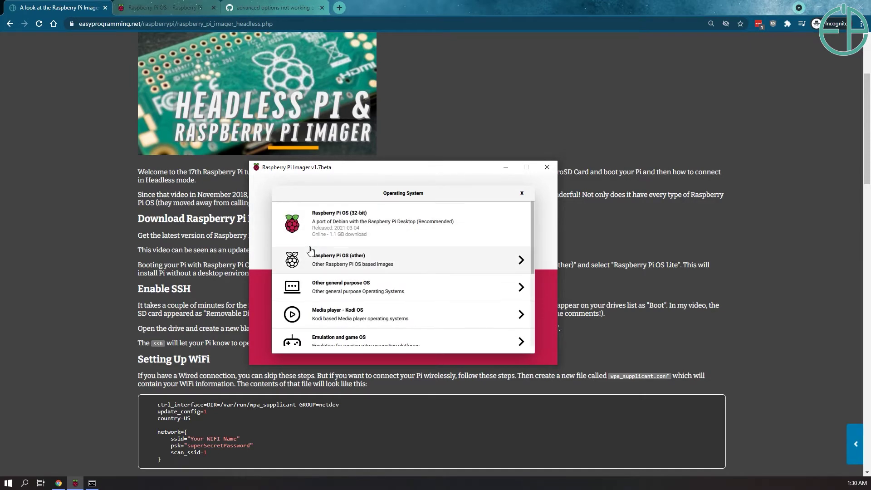
click(344, 254)
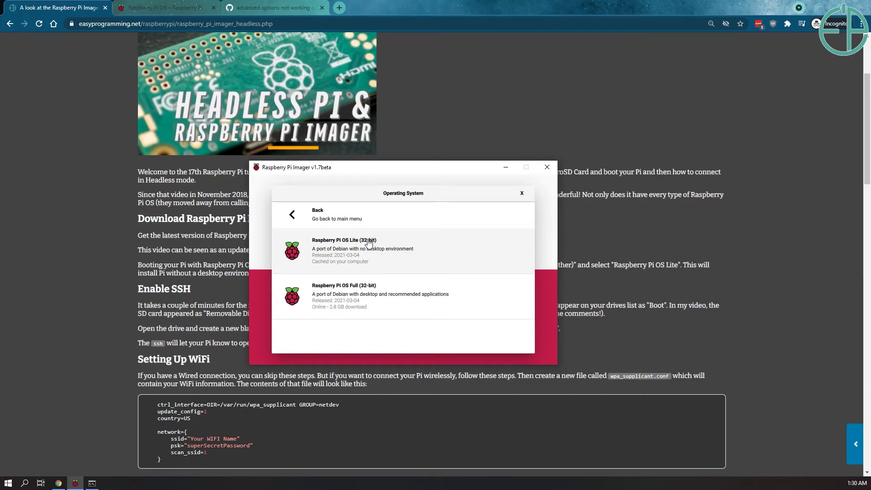
click(369, 243)
Select the Generic MicroSD card as storage and start writing
click(428, 296)
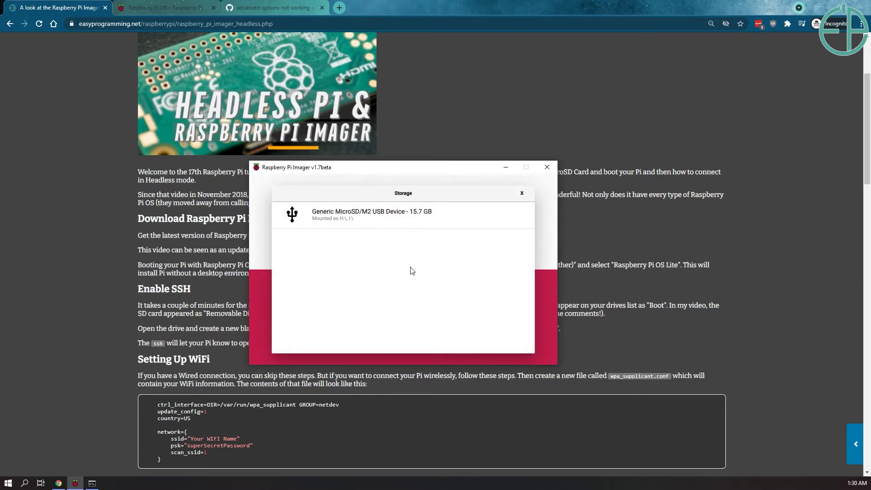
click(411, 222)
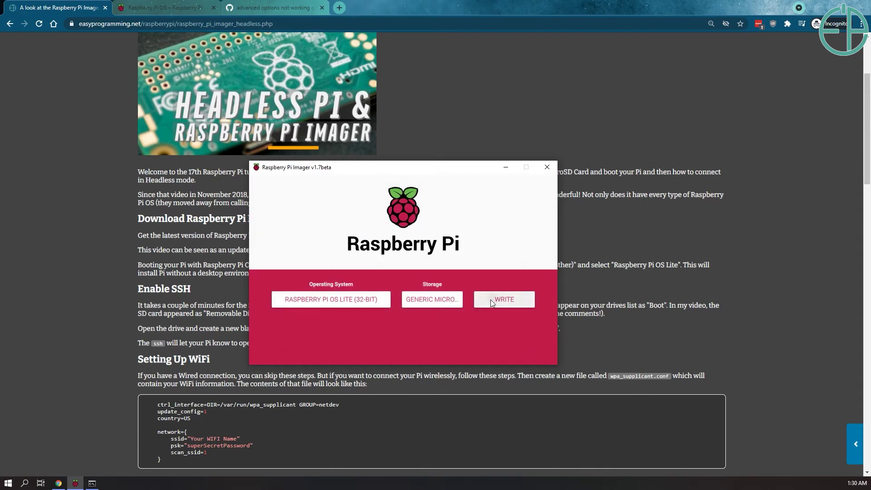
click(491, 299)
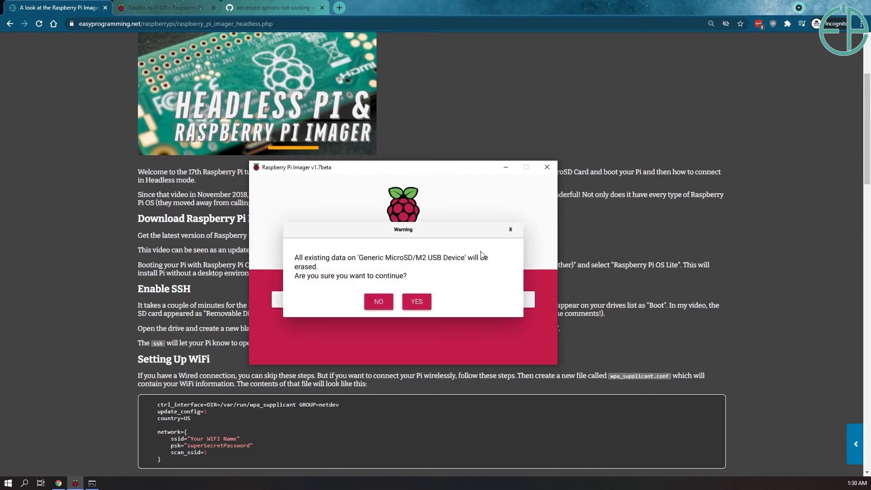
Confirm the erase warning, write the card, dismiss Write Successful, and open its boot drive
click(414, 301)
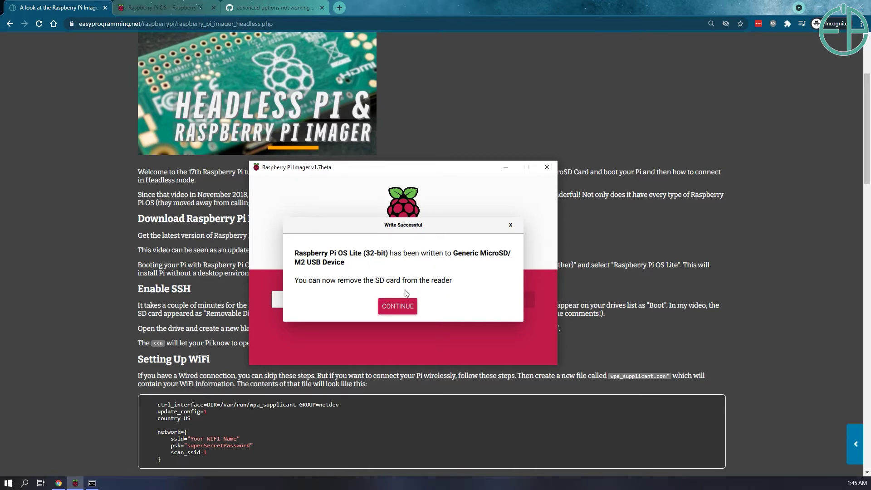
click(412, 309)
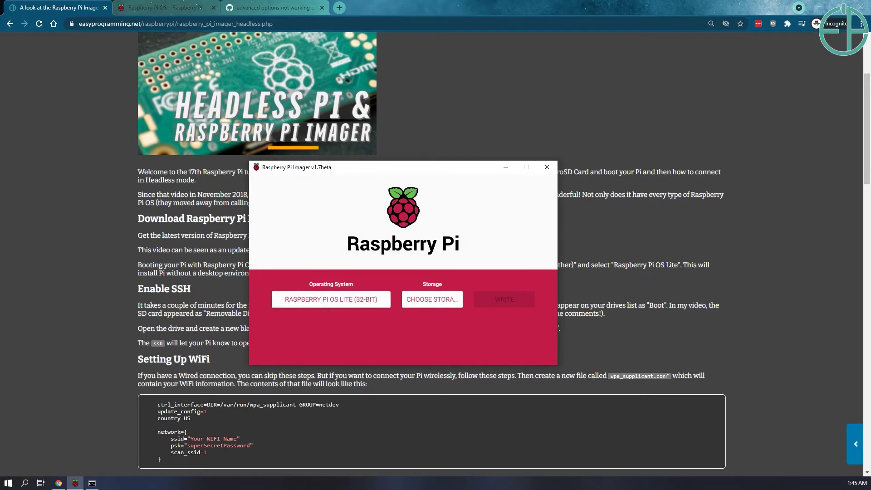
key(super)
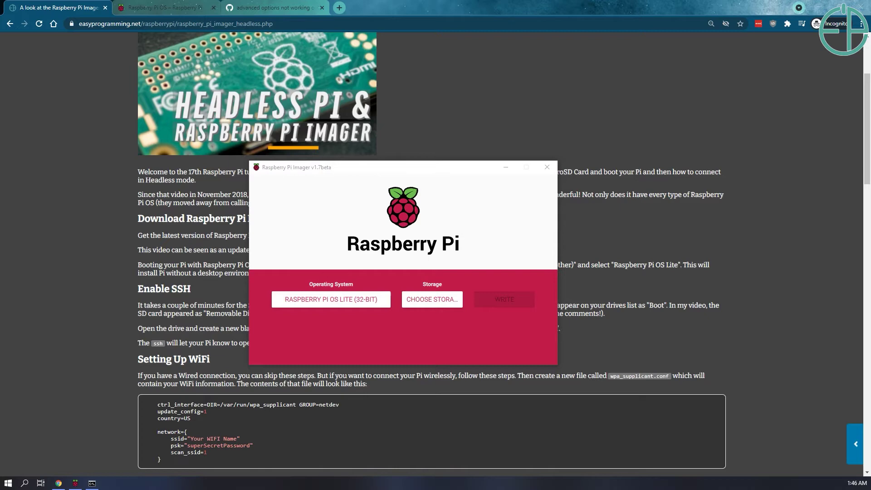
key(super+Up)
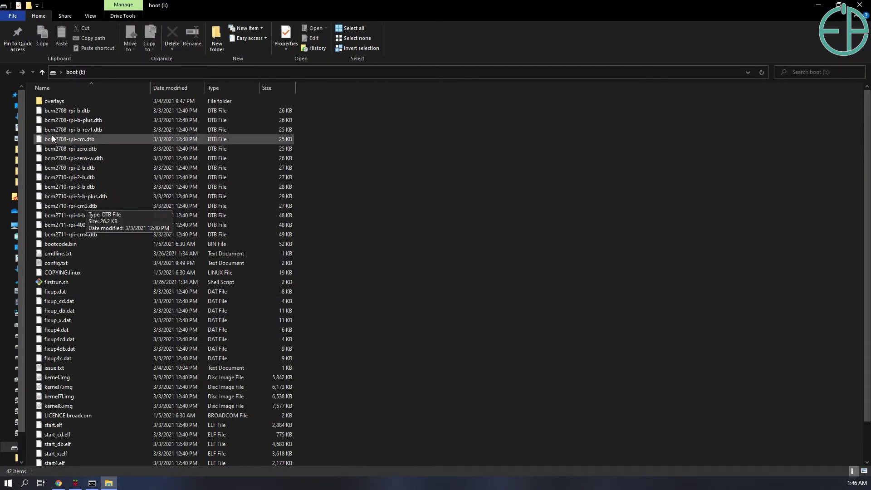
Look over firstrun.sh on the boot drive, then close the File Explorer window with Alt+F4
scroll(66, 297, down, 1)
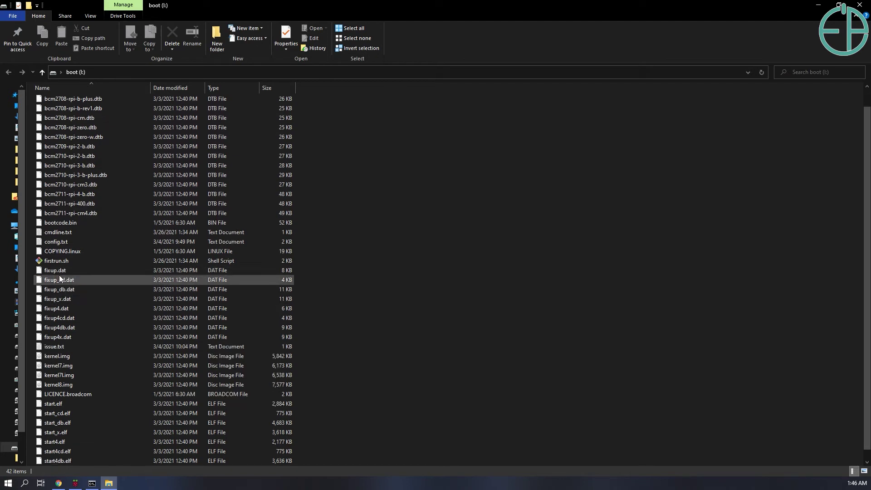
click(63, 261)
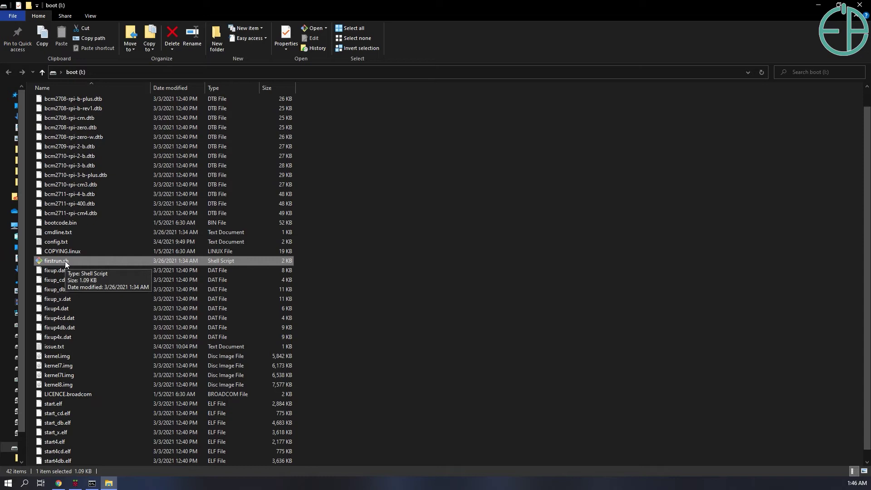
scroll(129, 194, up, 1)
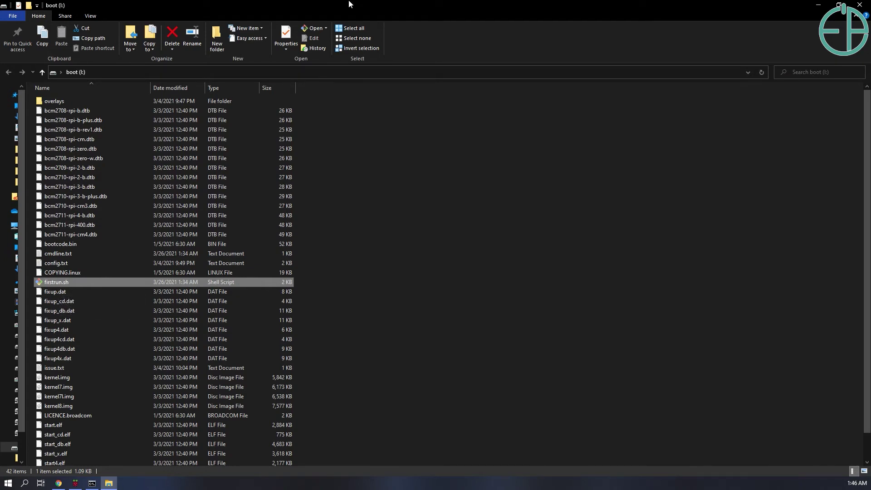
key(alt+F4)
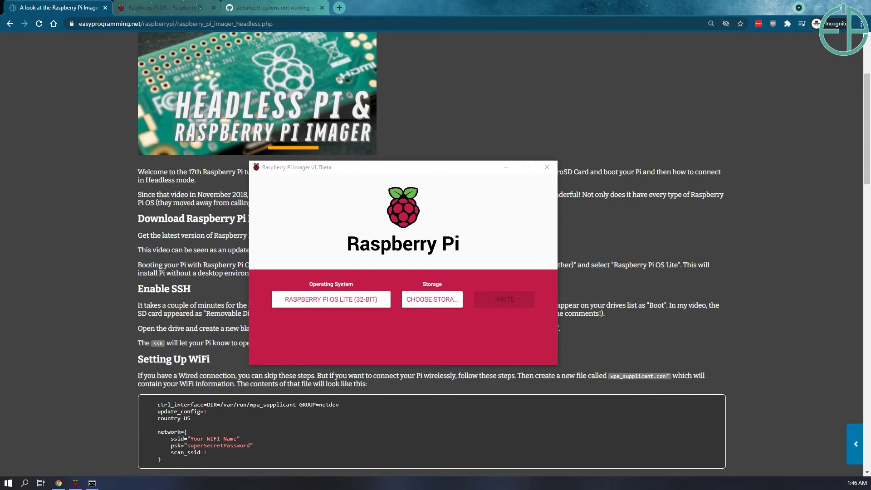
Ping headlesspi from the Node.js command prompt, getting 4 of 4 replies with 0% loss
key(alt+Tab)
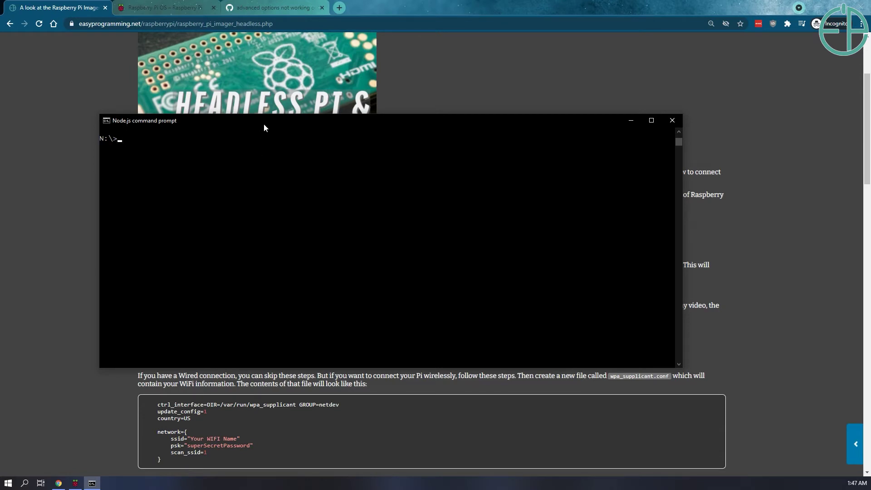
drag(244, 120, 293, 126)
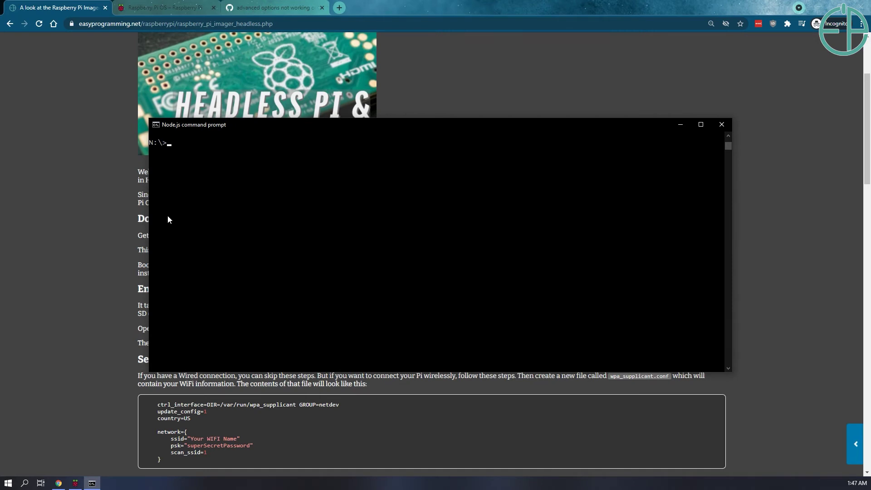
text(ping headlesspi)
key(Return)
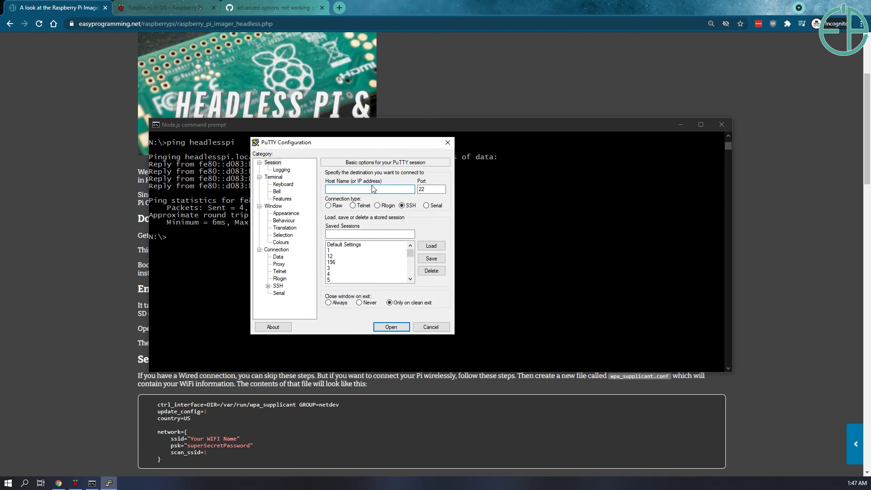
Connect PuTTY to host headlesspi over SSH and accept the Pi's host key
text(headlesspi)
key(Return)
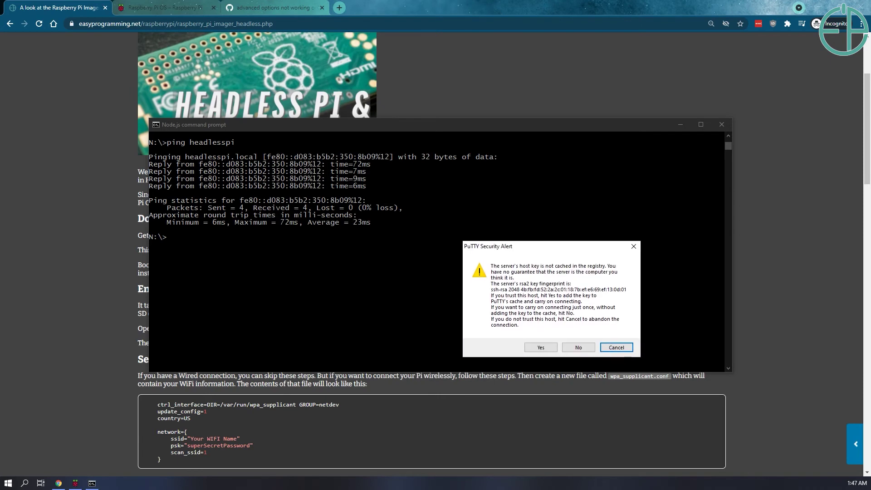
drag(499, 246, 418, 215)
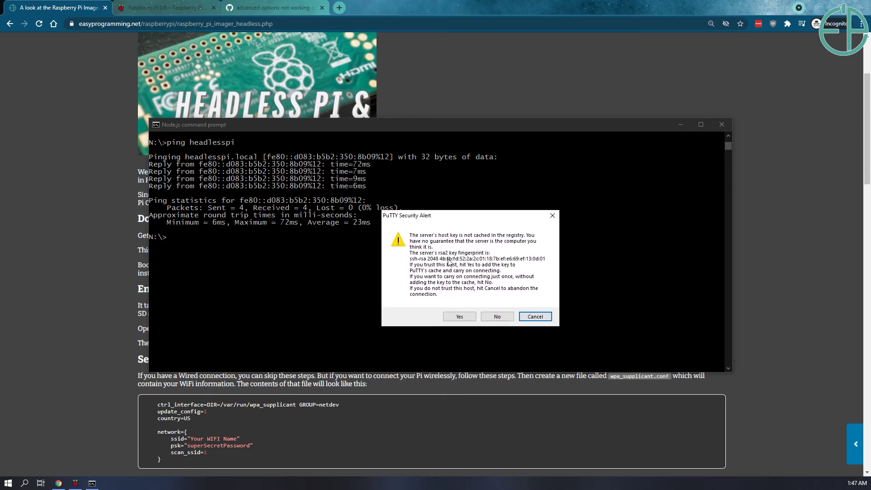
click(459, 317)
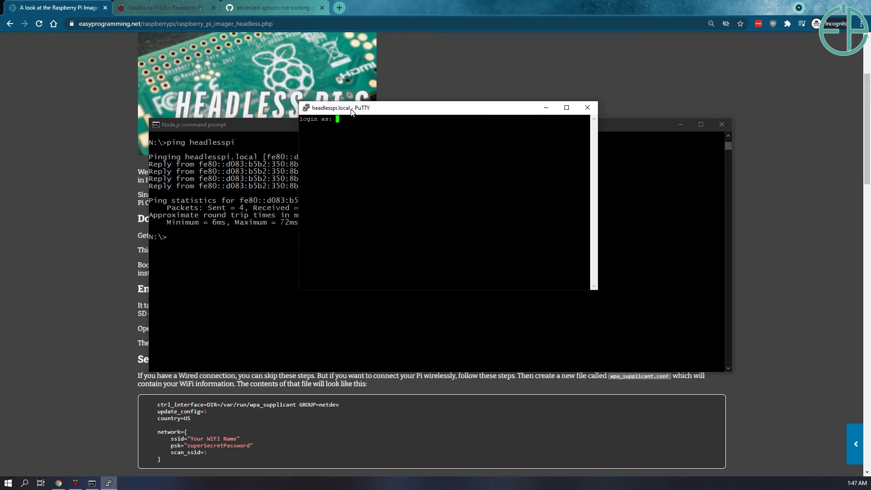
right_click(343, 119)
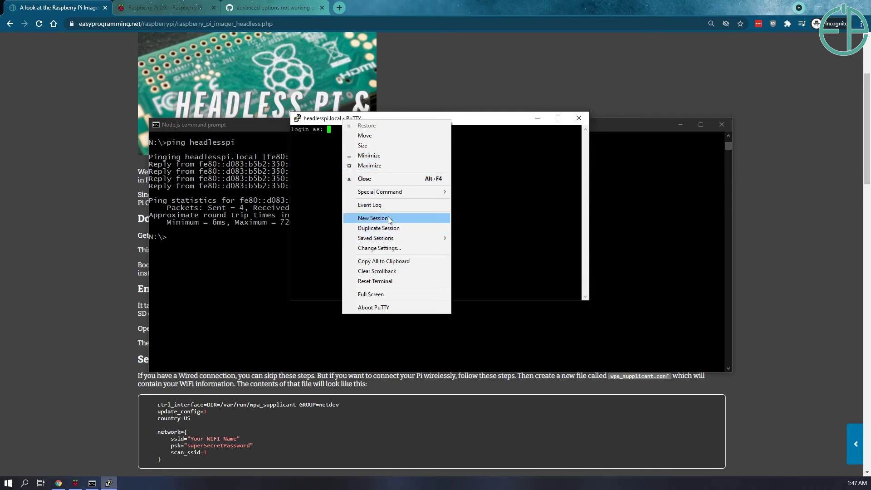
Enlarge the terminal font and log in to the Pi as user pi
click(380, 248)
key(Return)
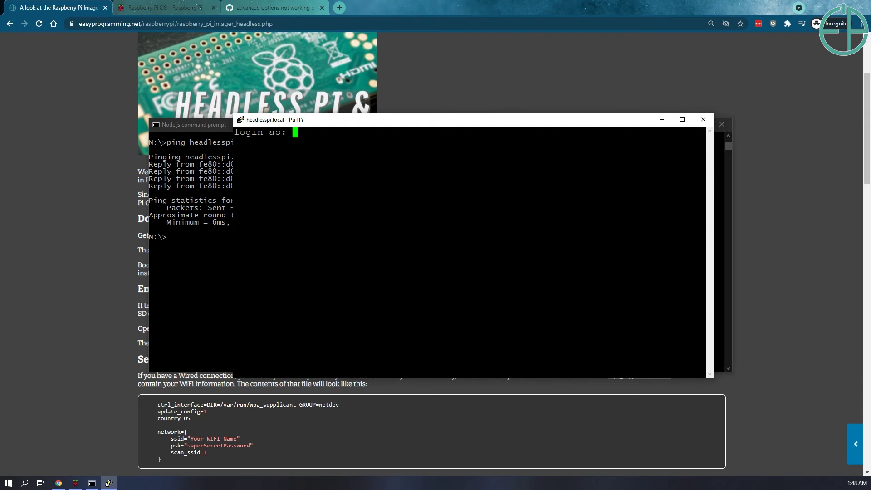
text(pi)
key(Return)
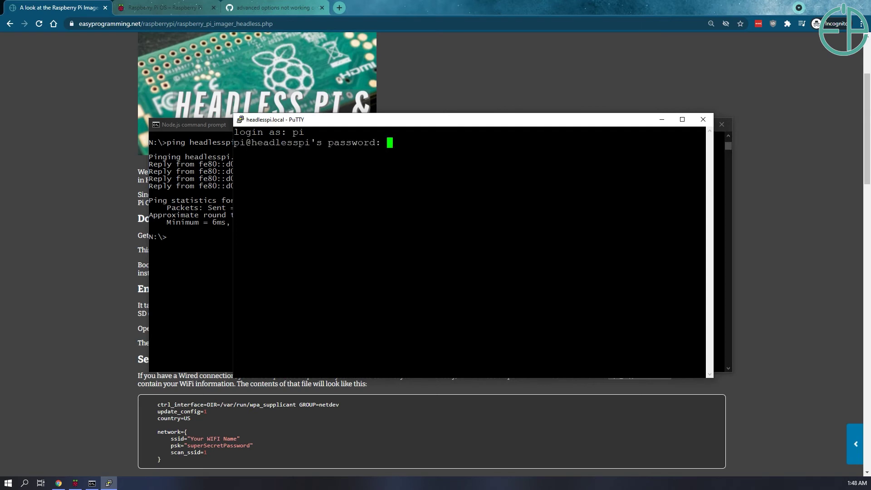
key(Return)
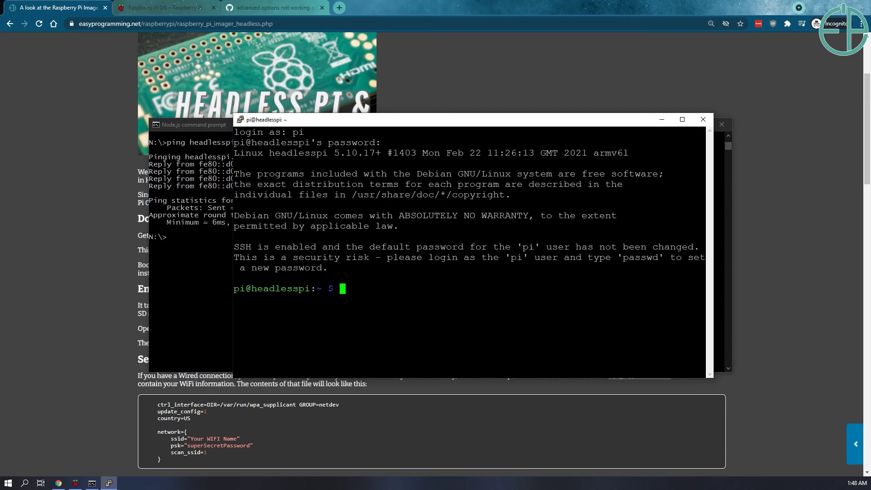
Confirm the hostname is headlesspi, clear the screen, and change to /etc/wpa_supplicant
text(hostname)
key(Return)
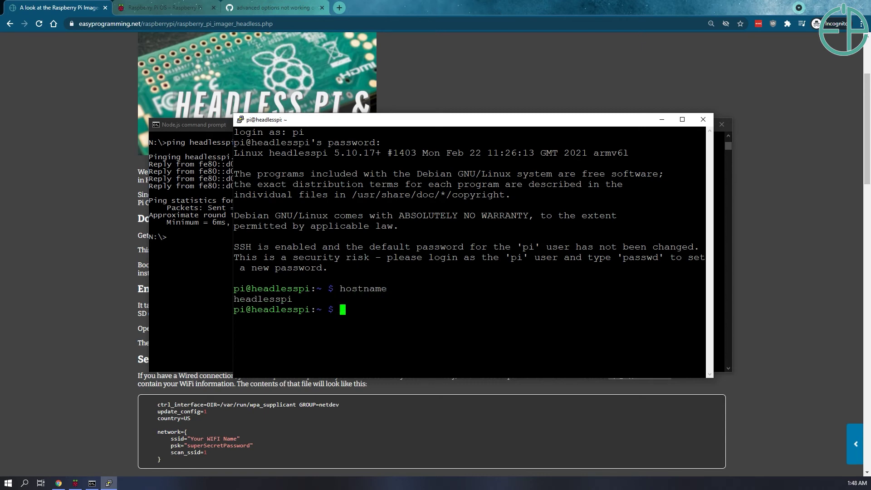
key(ctrl+l)
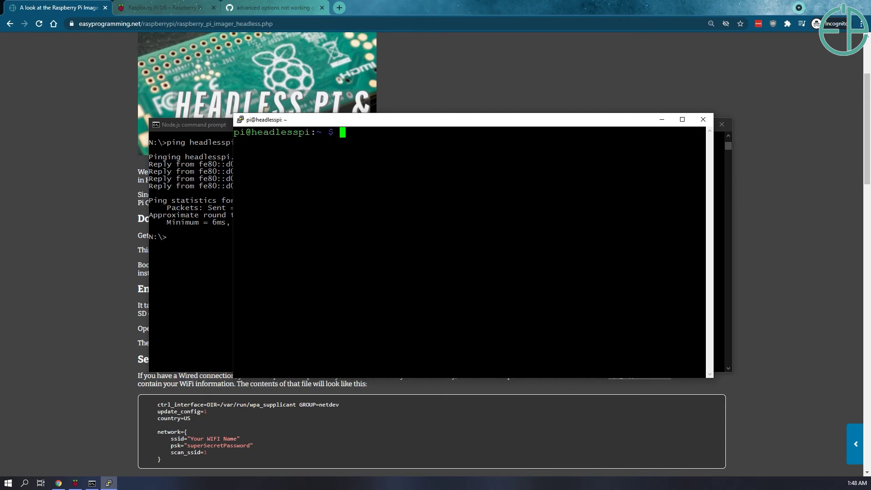
text(cd /etc/wpa)
key(Tab)
key(Return)
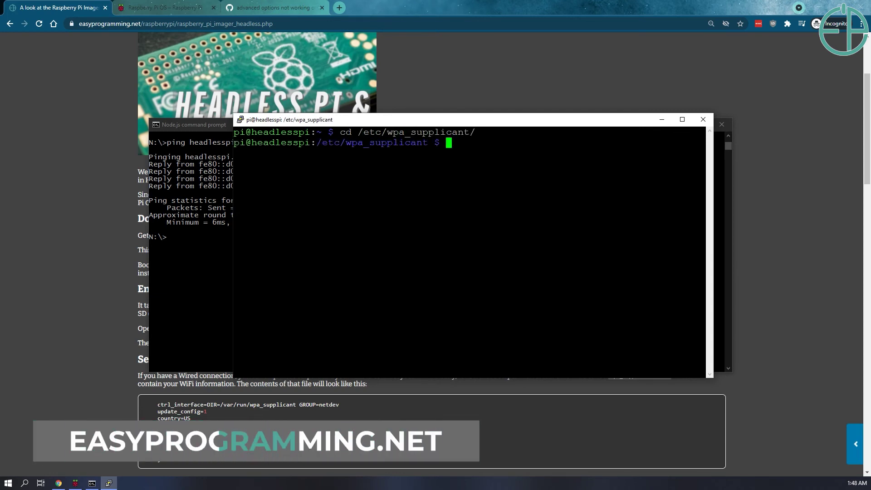
List the wpa_supplicant files and run ifconfig to show wlan0 at 192.168.1.152
text(ls)
key(Return)
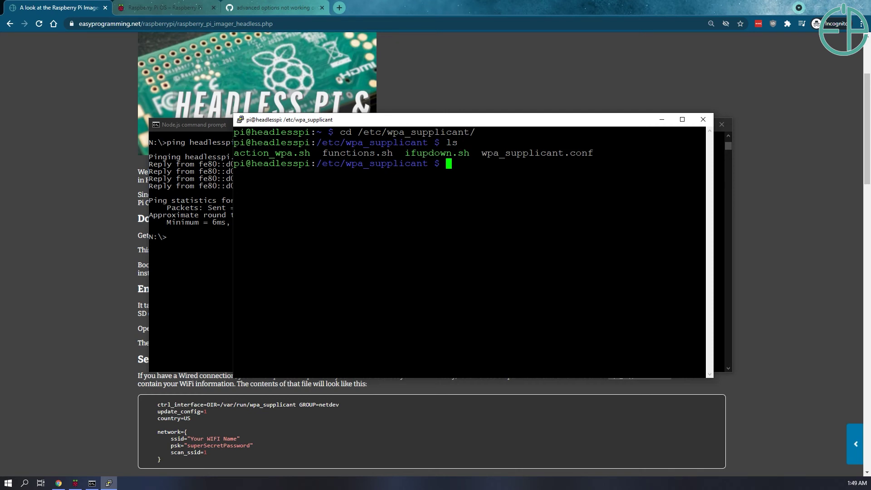
text(ifconfig)
key(Return)
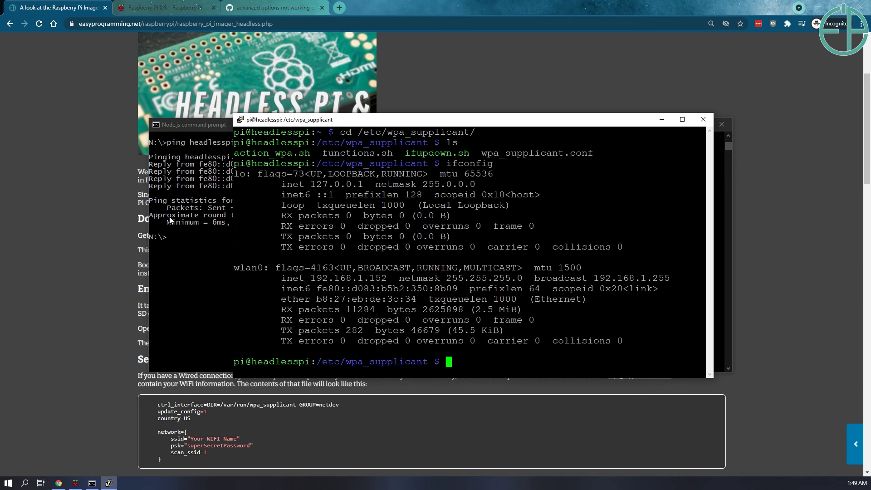
Read through the tutorial's Wi-Fi instructions in Chrome and reload the page
click(81, 109)
scroll(183, 357, down, 2)
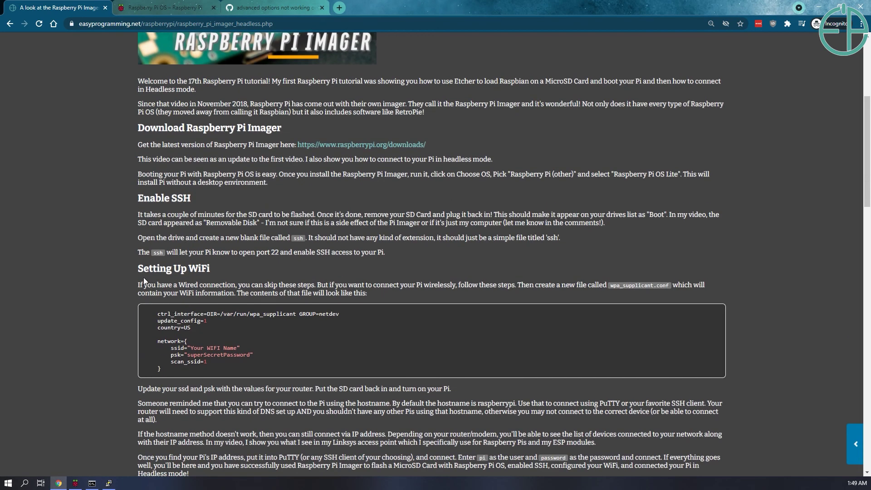
drag(139, 269, 265, 374)
click(255, 363)
scroll(448, 359, down, 1)
scroll(448, 358, down, 15)
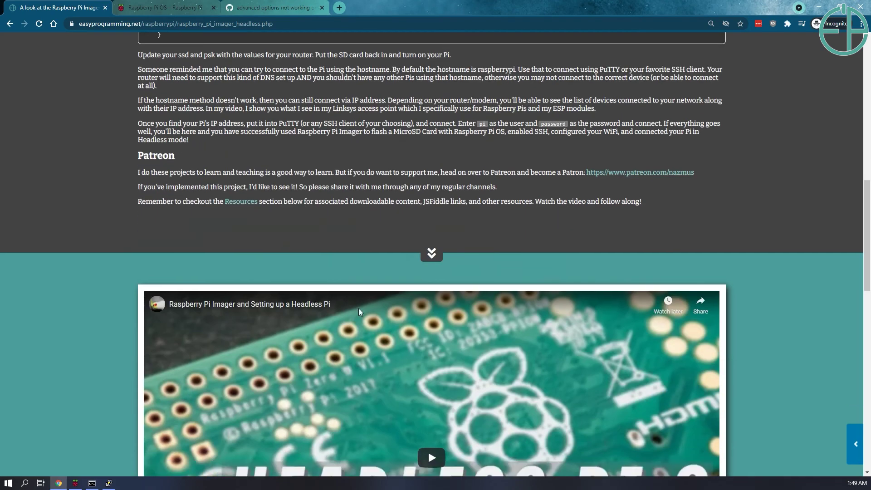
key(F5)
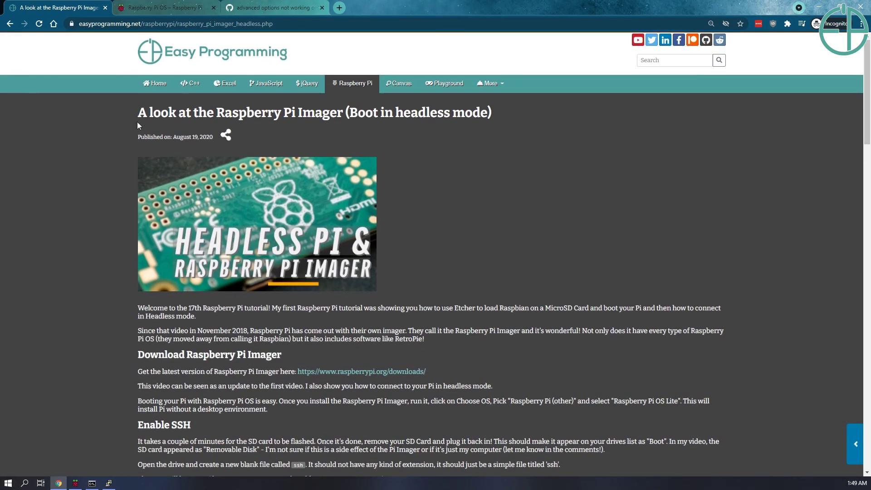
Show the GitHub issue 'advanced options not working on windows 10' with its imager-20210322.zip fix
click(176, 5)
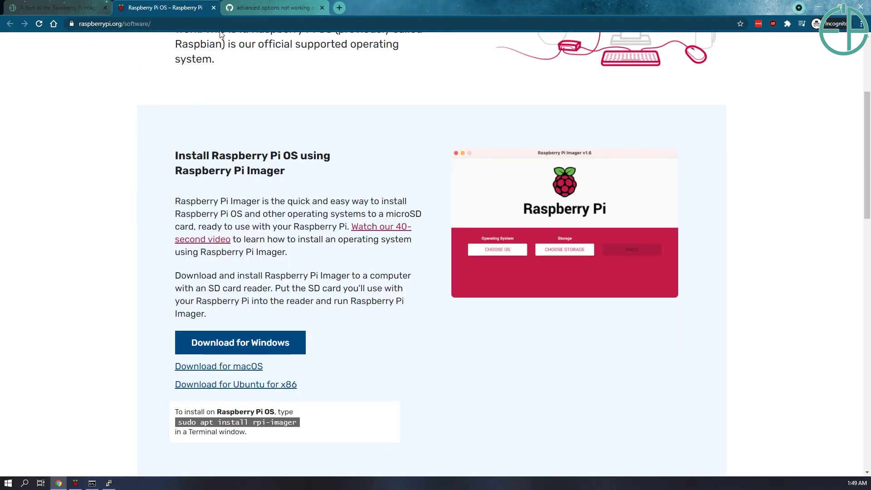
click(255, 7)
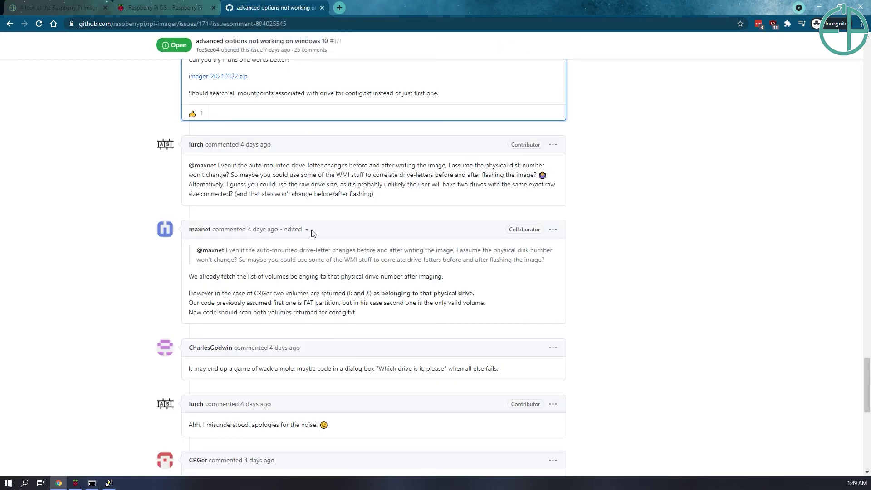
scroll(205, 221, up, 1)
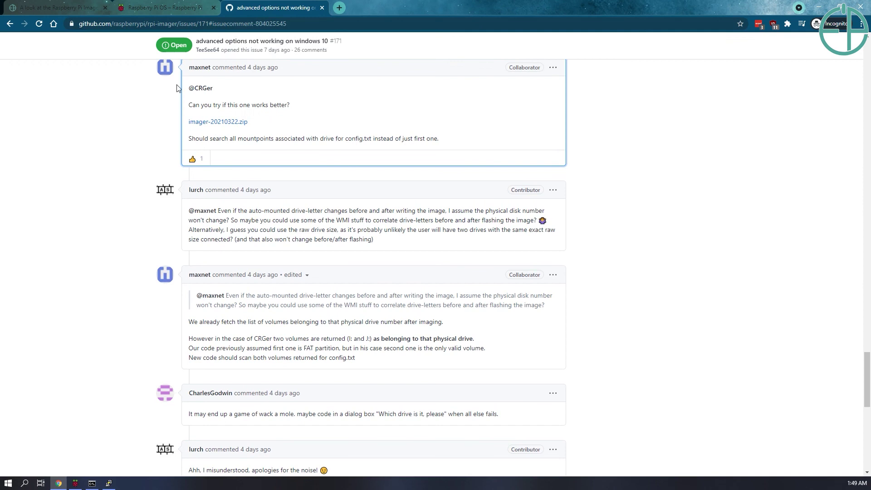
scroll(192, 145, up, 1)
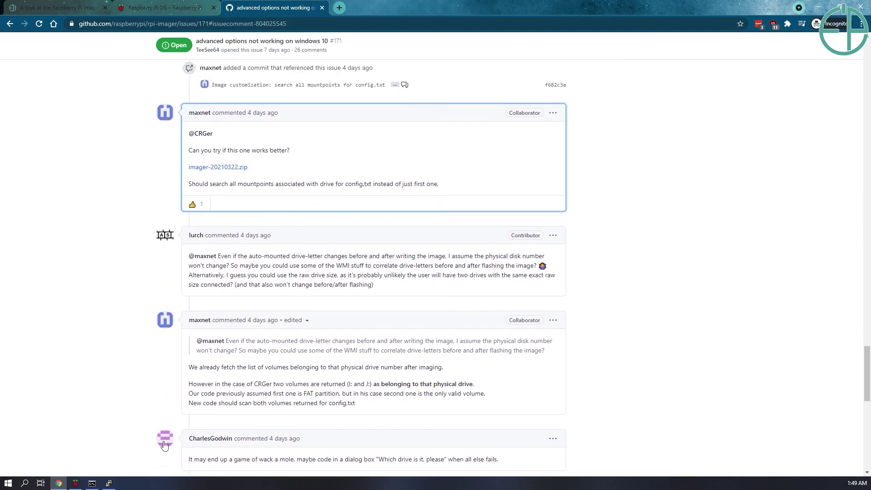
Return to the PuTTY session on headlesspi showing wlan0 at 192.168.1.152
click(107, 484)
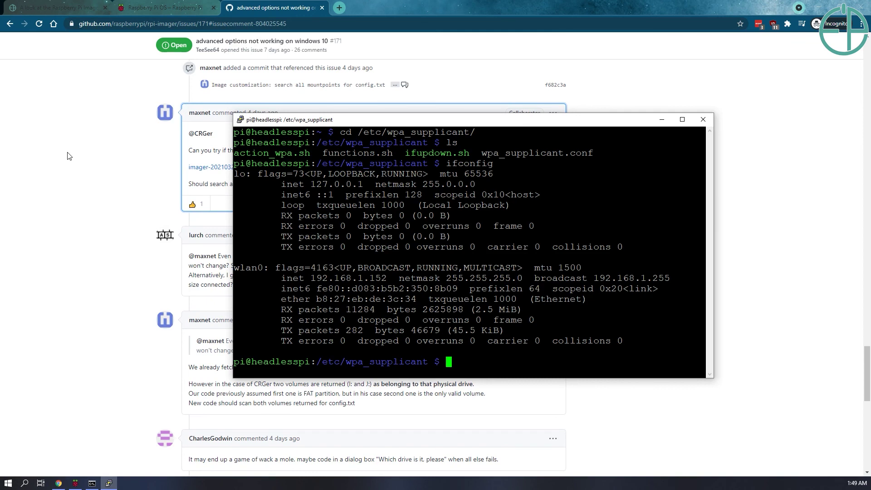